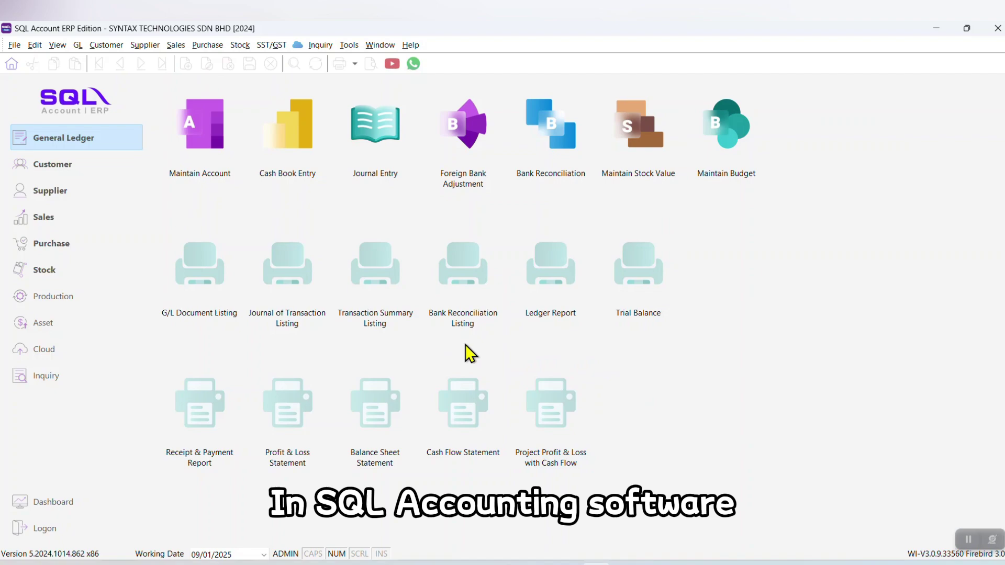
Step: Open the Purchase module from the left sidebar
click(50, 249)
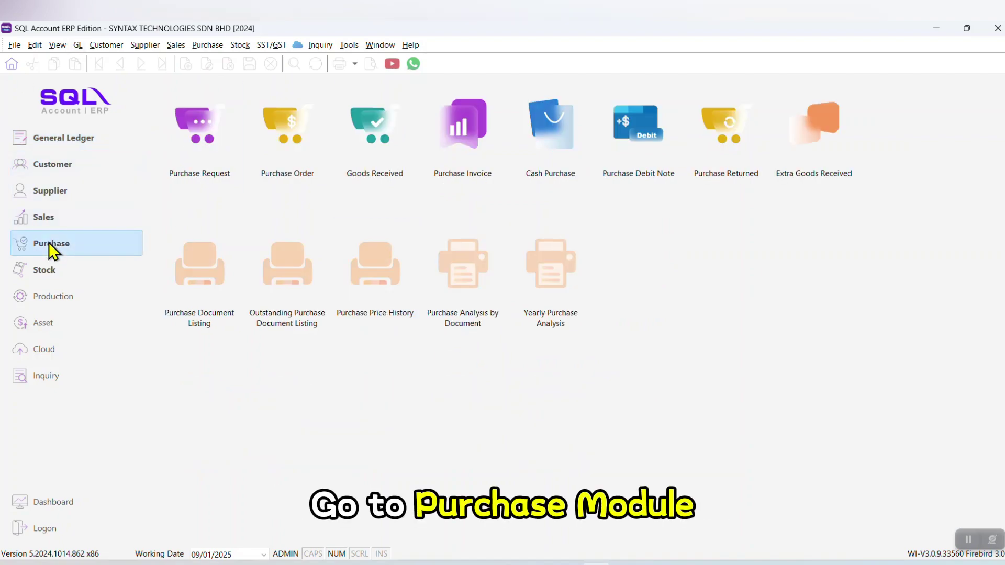
Step: Create a new purchase request and pick supplier EMPIRE TRADING SDN BHD by searching 'em'
click(208, 120)
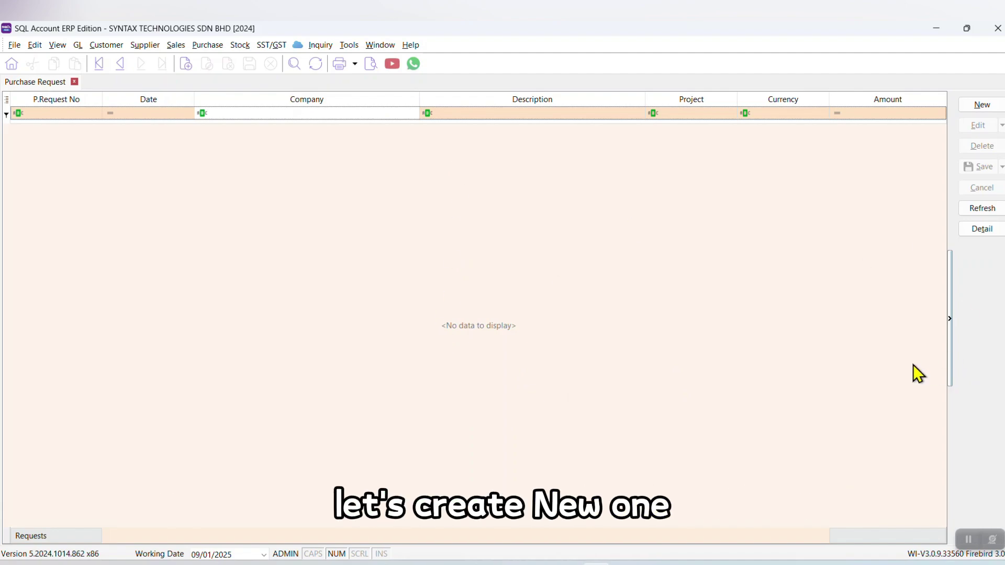
click(982, 104)
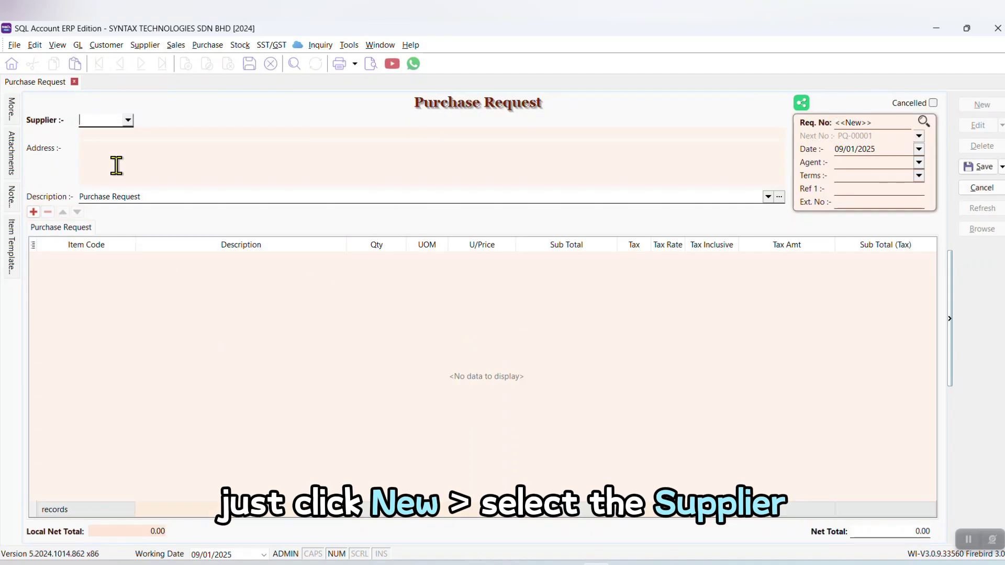
click(128, 122)
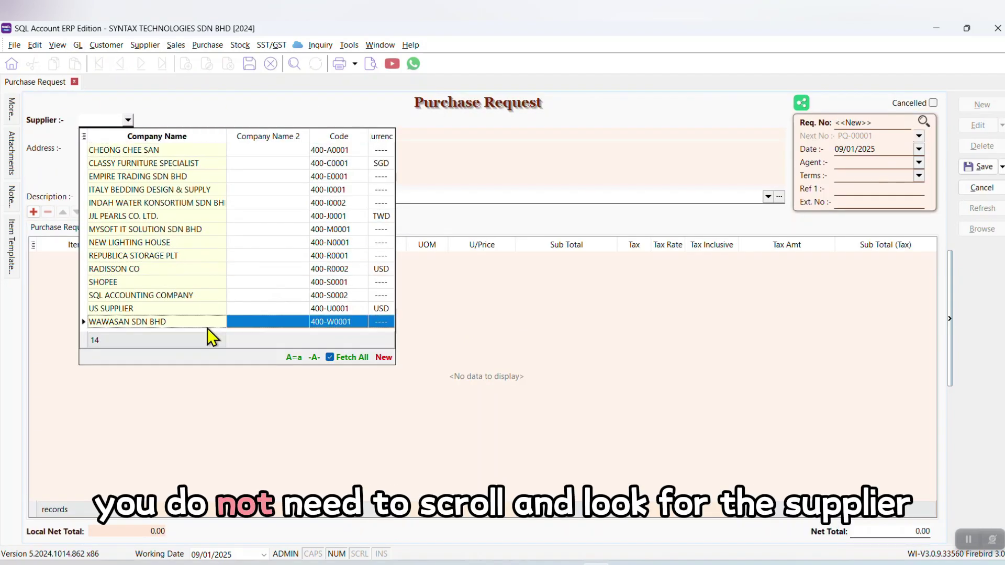
click(106, 118)
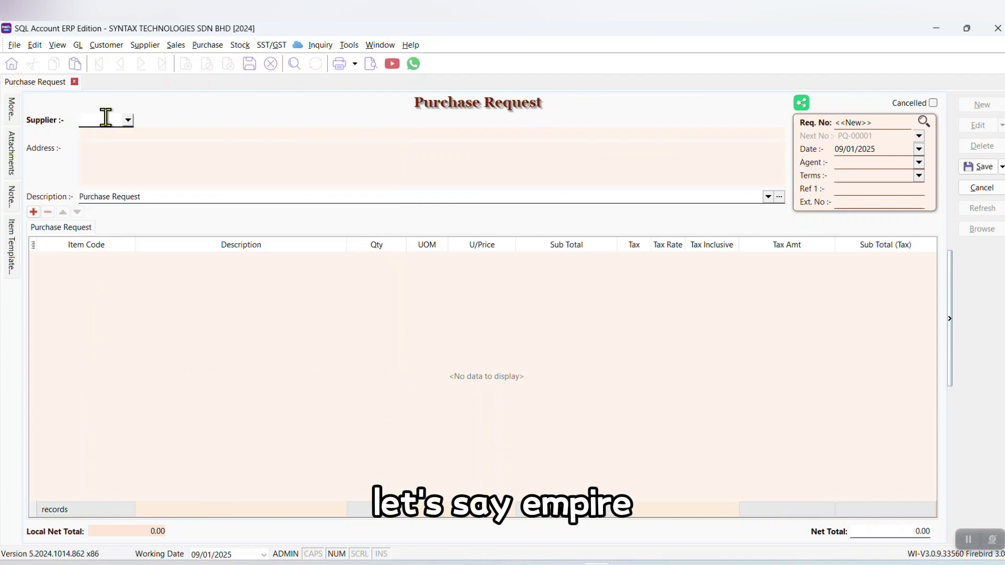
text(em)
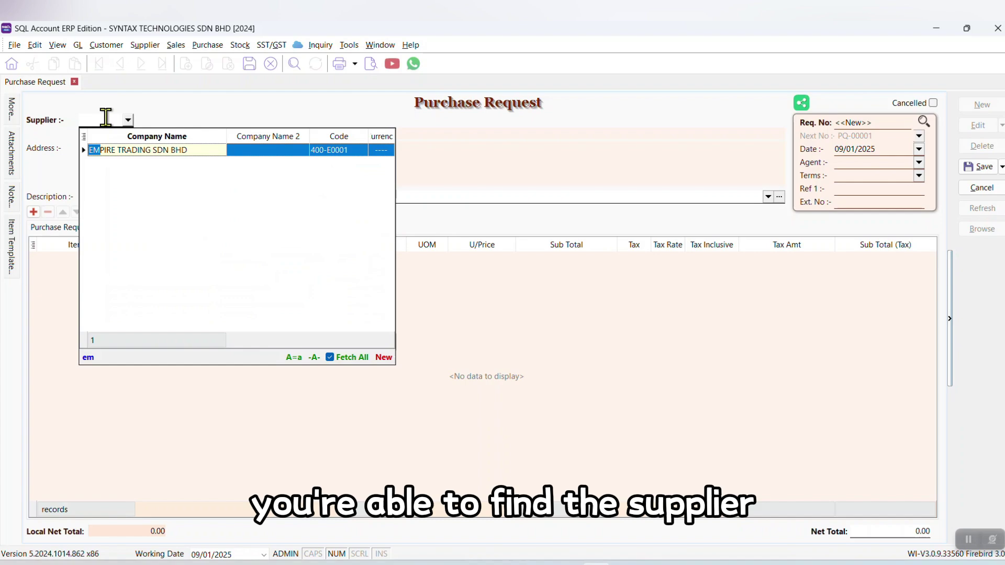
key(Return)
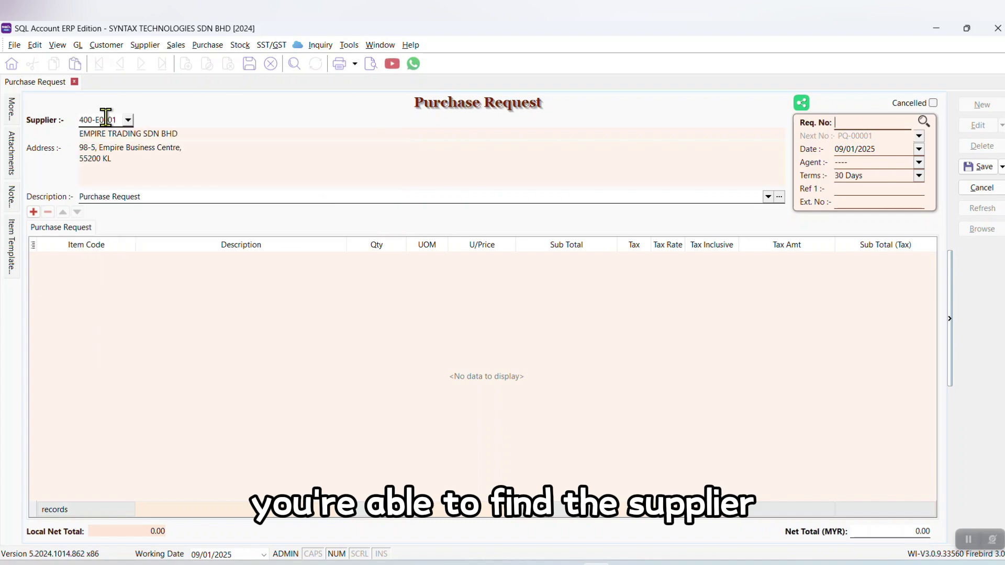
Step: Add an item line for SQL ACCOUNTING BASIC, found by typing 'sq', quantity 1.00 UNIT
click(81, 265)
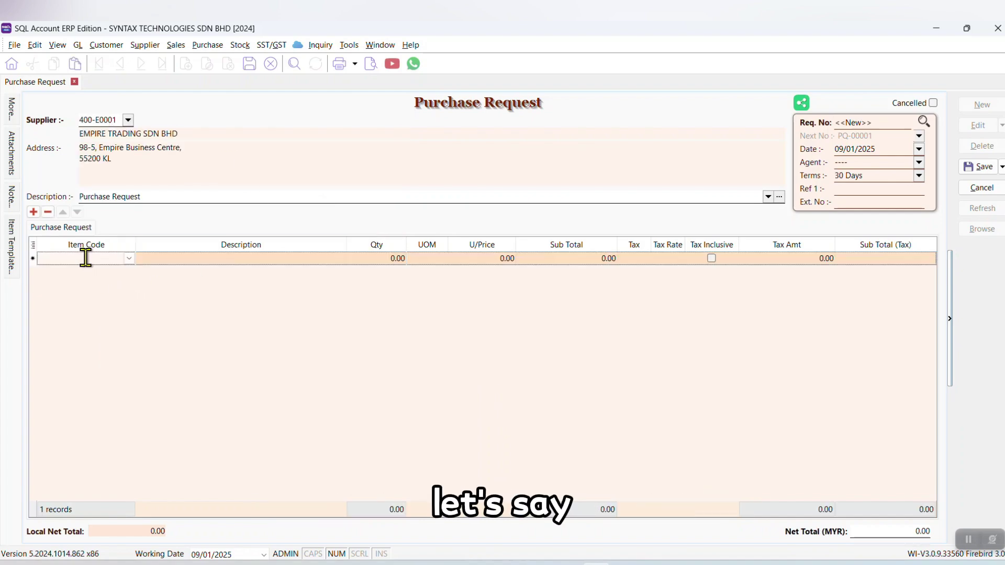
text(sq)
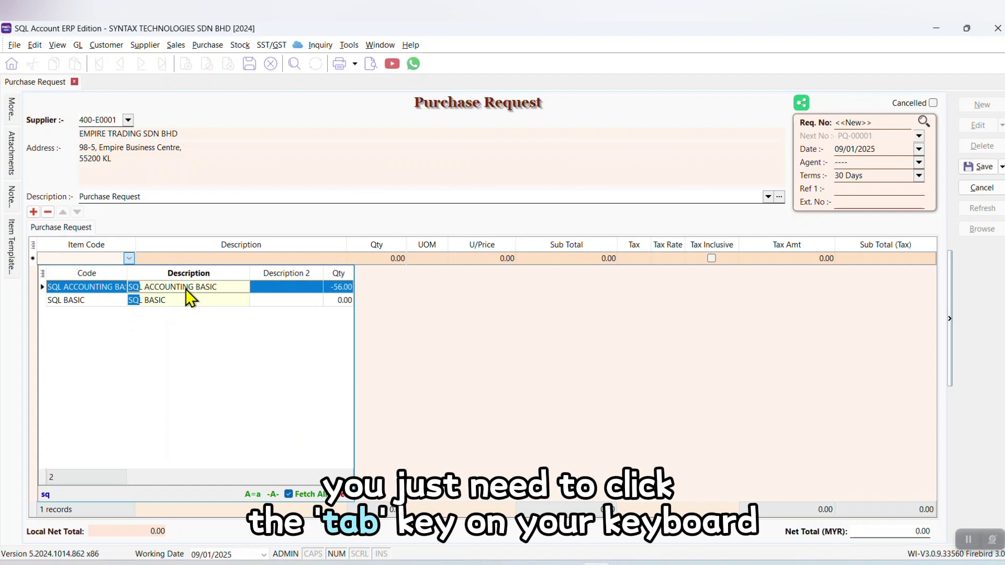
key(Tab)
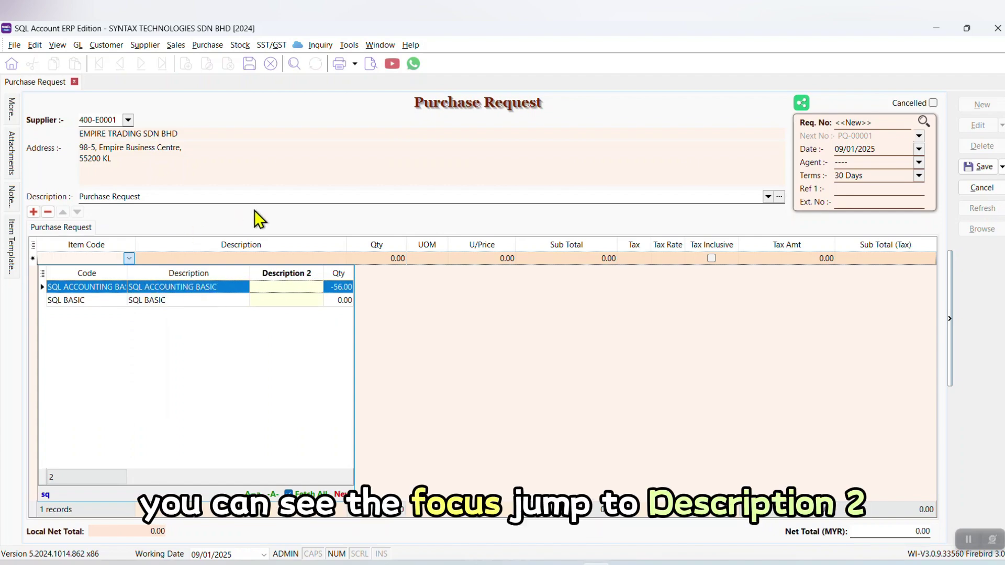
key(Tab)
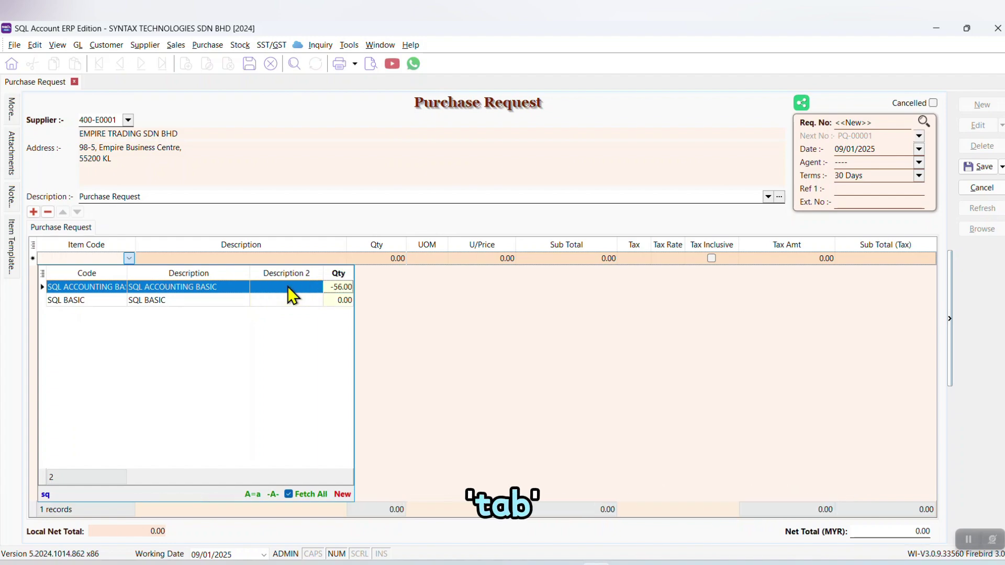
key(Tab)
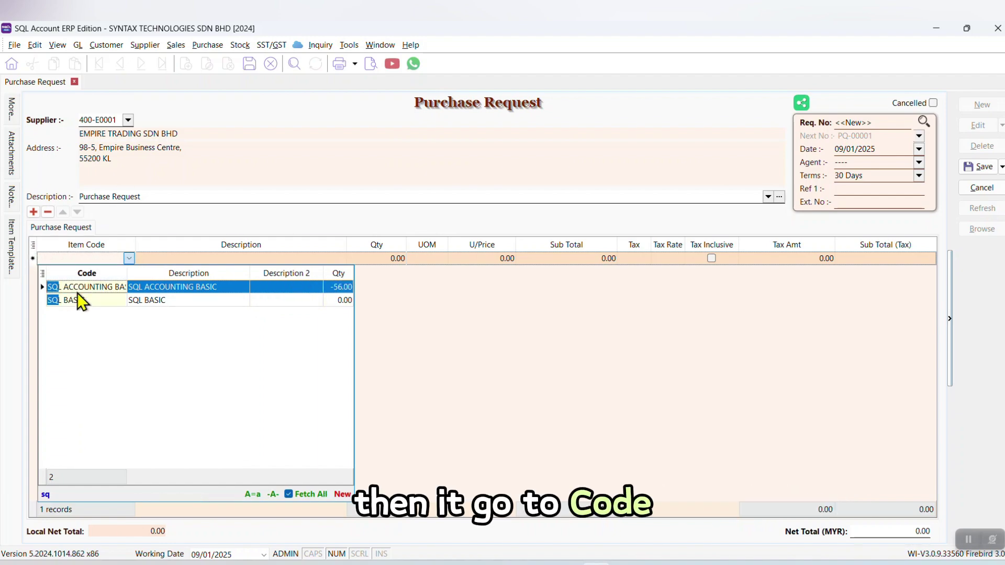
key(Return)
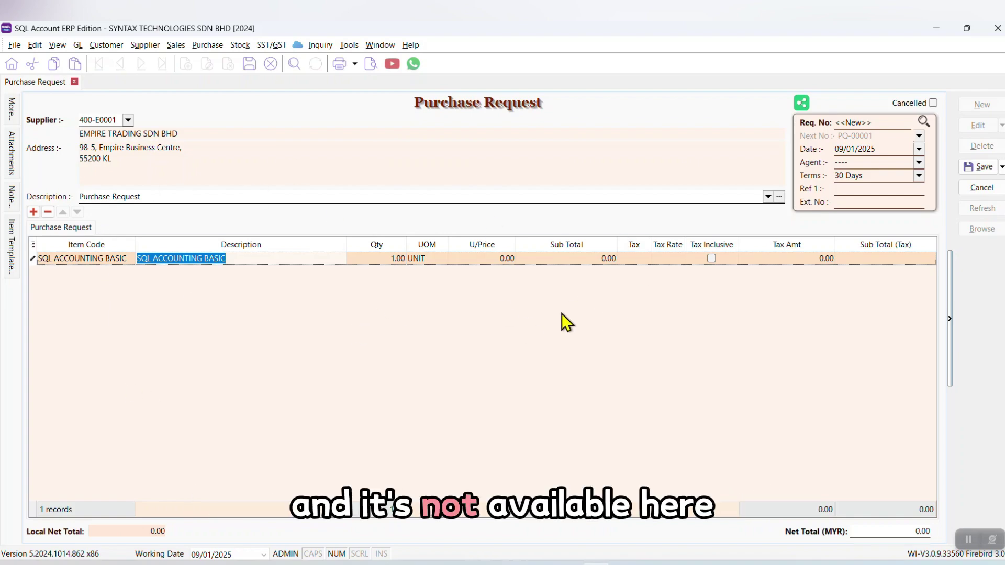
Step: Add the More Description column to the item grid between Description and Qty
click(230, 341)
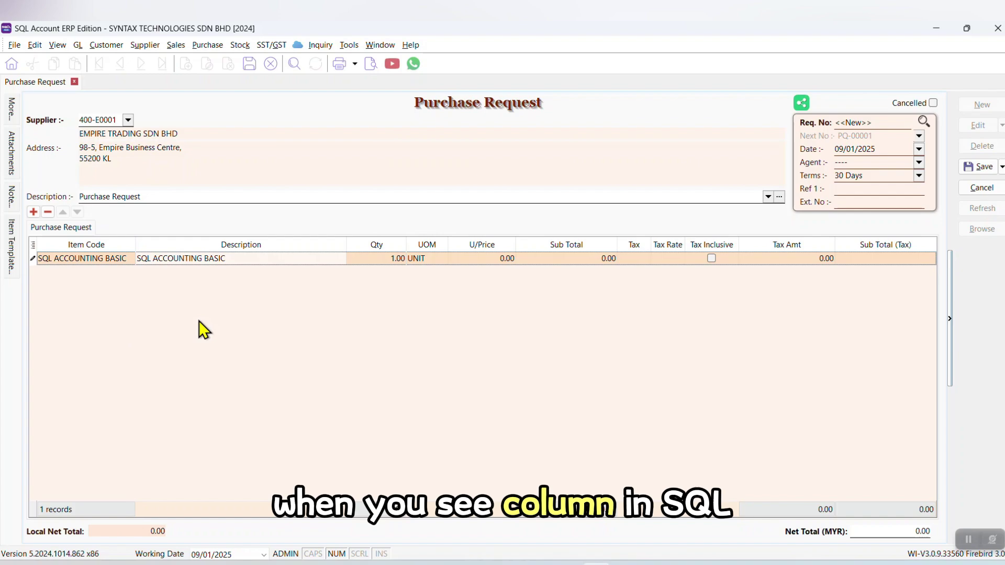
right_click(315, 245)
click(344, 283)
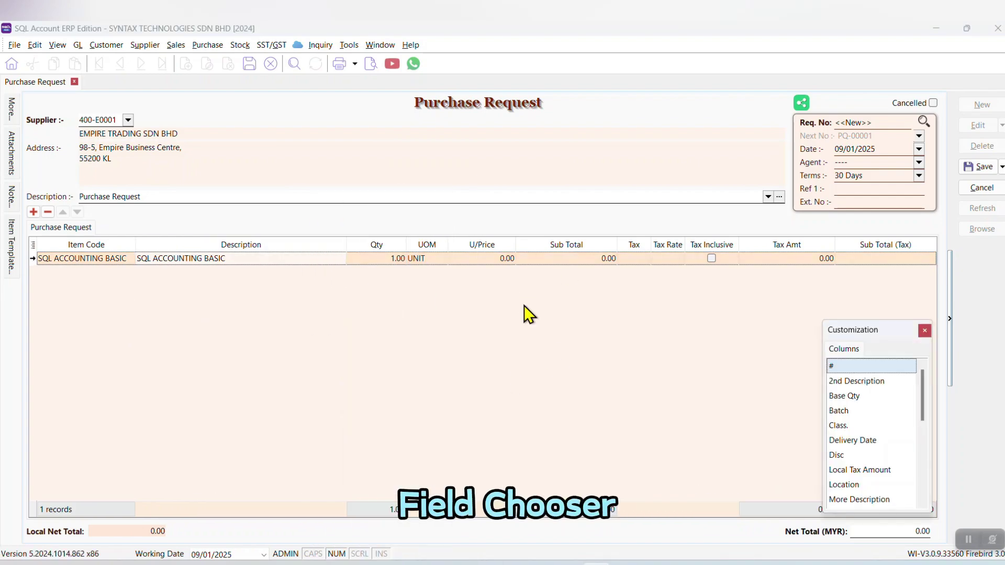
drag(922, 399, 922, 439)
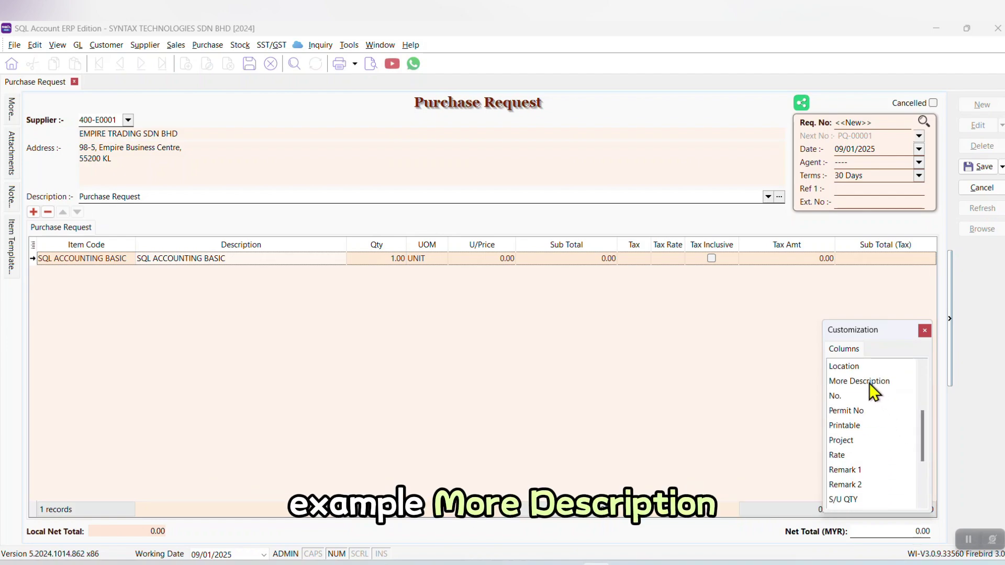
drag(869, 380, 343, 253)
click(391, 261)
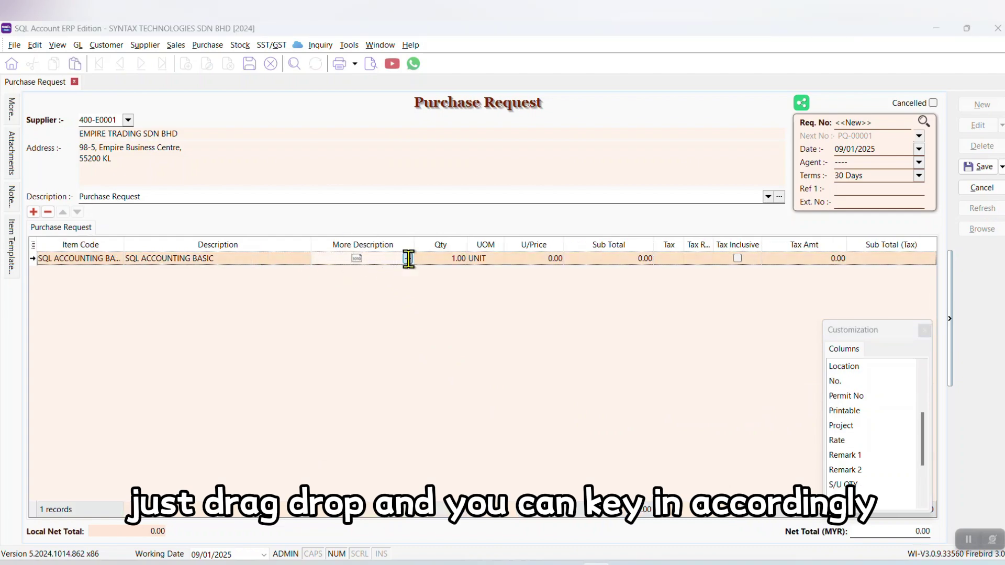
click(405, 258)
click(682, 154)
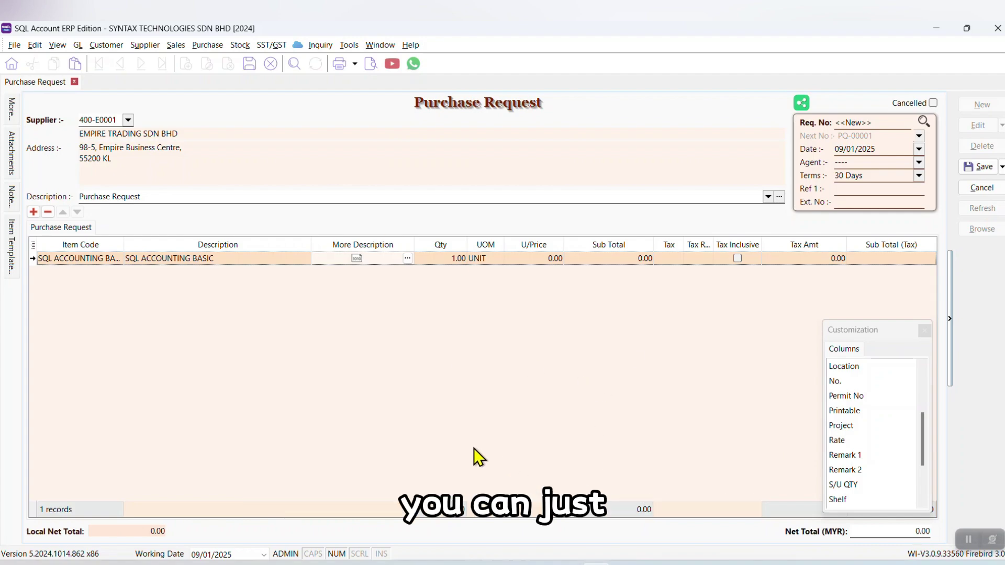
Step: Remove the Tax and Tax Rate columns from the item grid
right_click(669, 247)
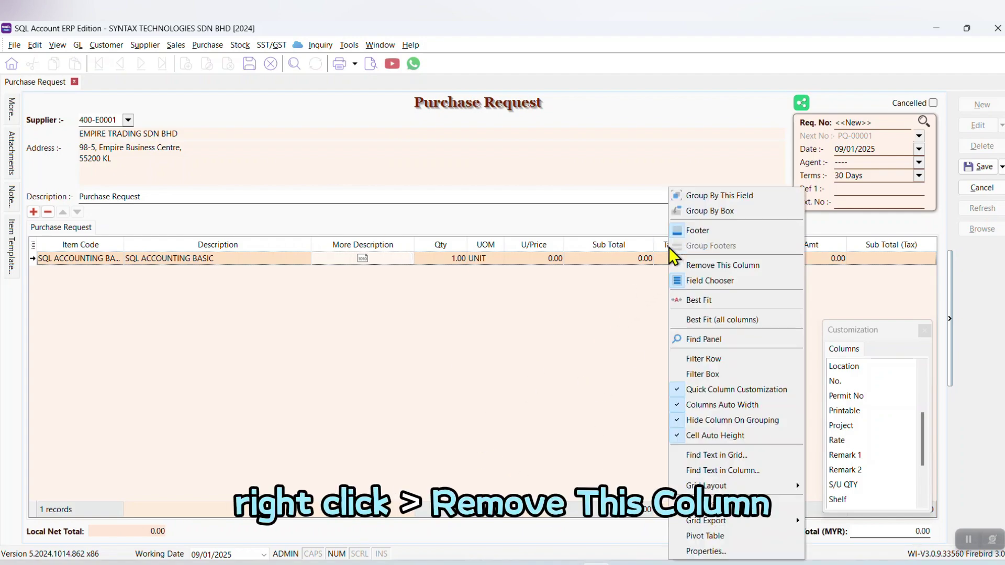
click(694, 267)
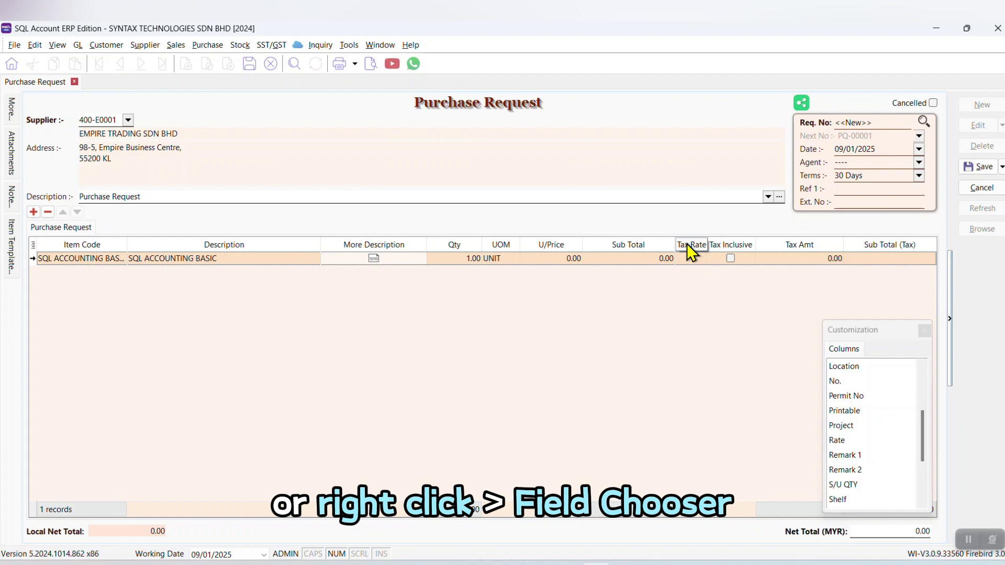
right_click(688, 246)
click(722, 341)
drag(687, 245, 886, 419)
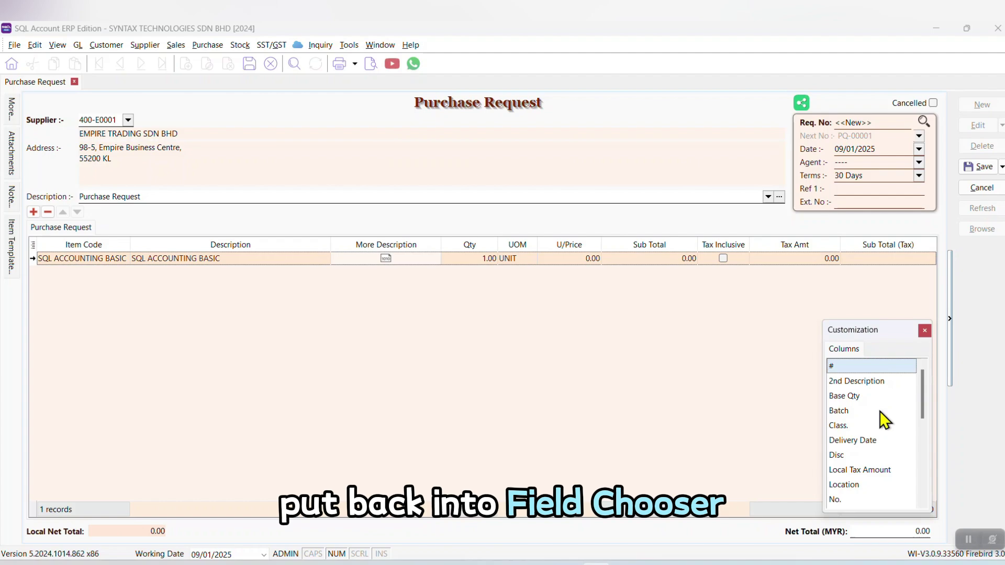
Step: Close the column Customization panel and check the column chooser list
click(926, 331)
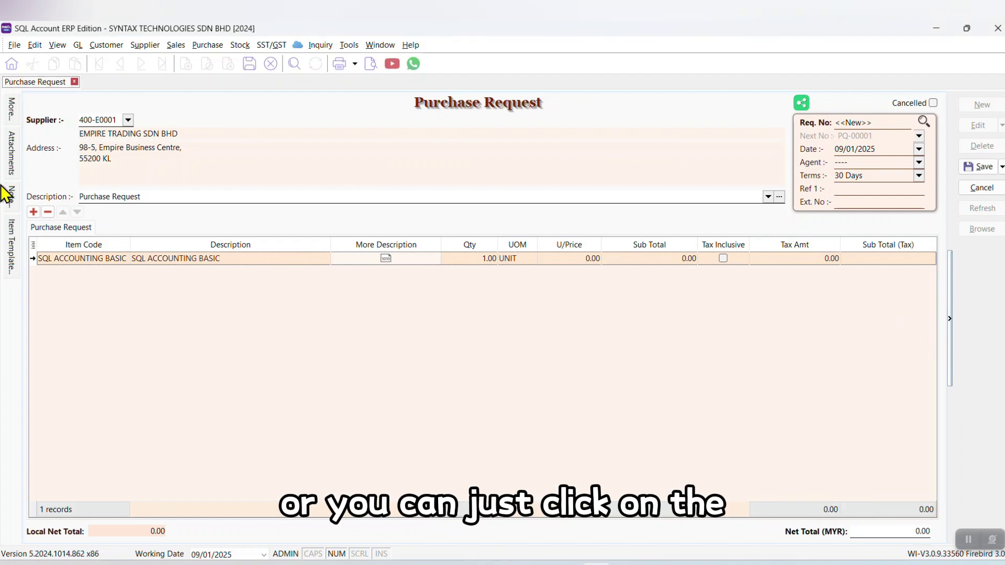
click(33, 249)
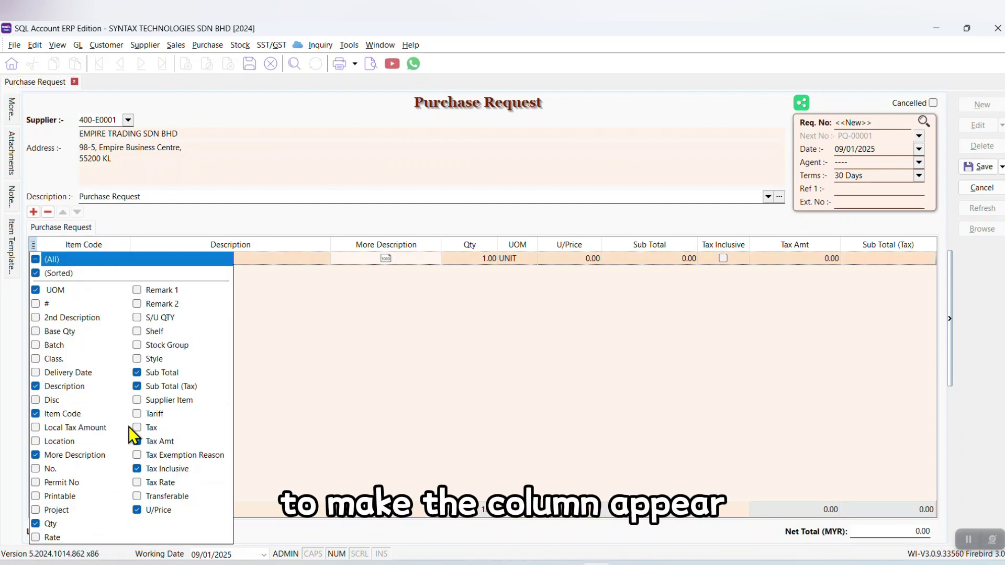
click(429, 389)
Step: Set the SQL ACCOUNTING BASIC unit price to 900 and save the request as PQ-00001
click(569, 258)
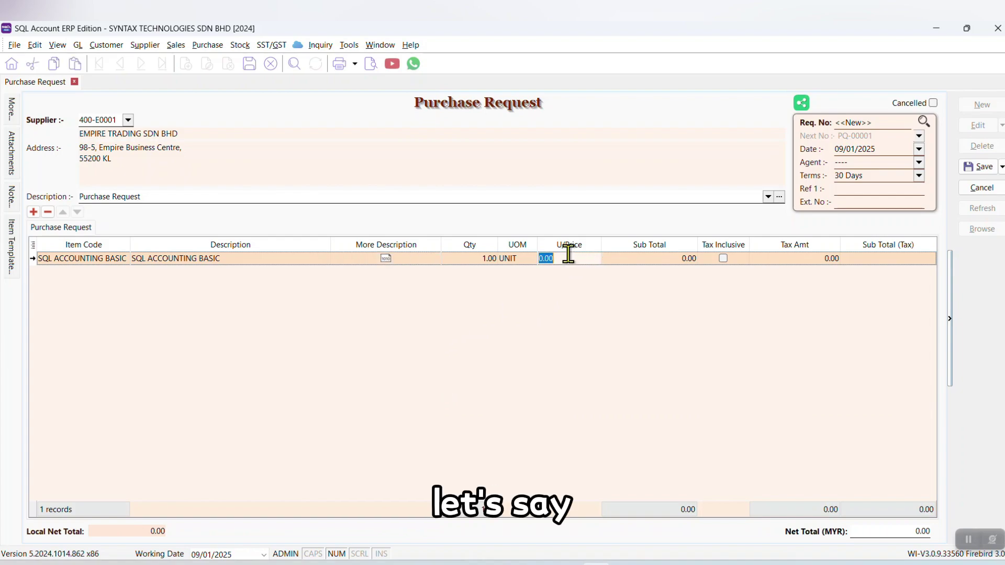
text(900)
key(Return)
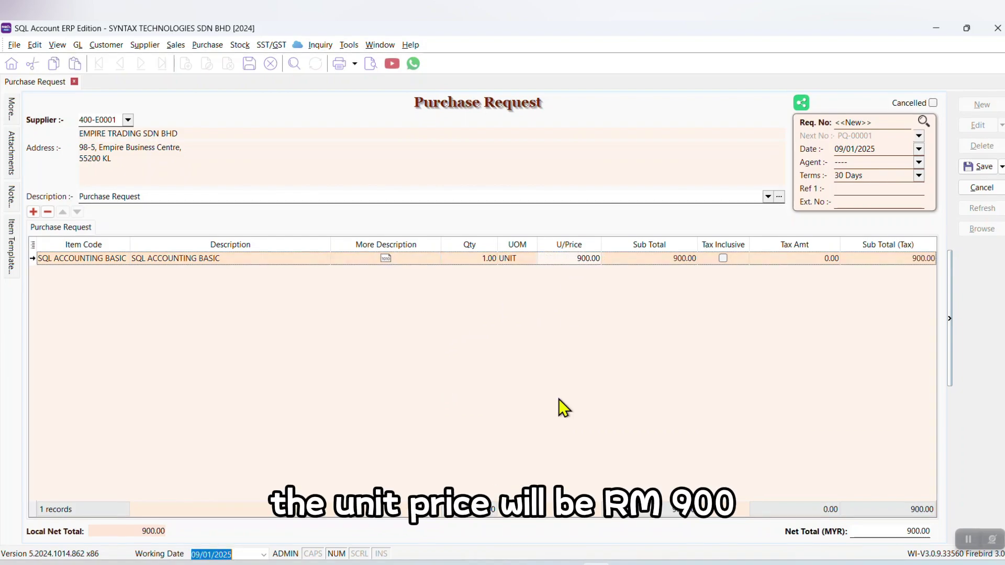
click(974, 167)
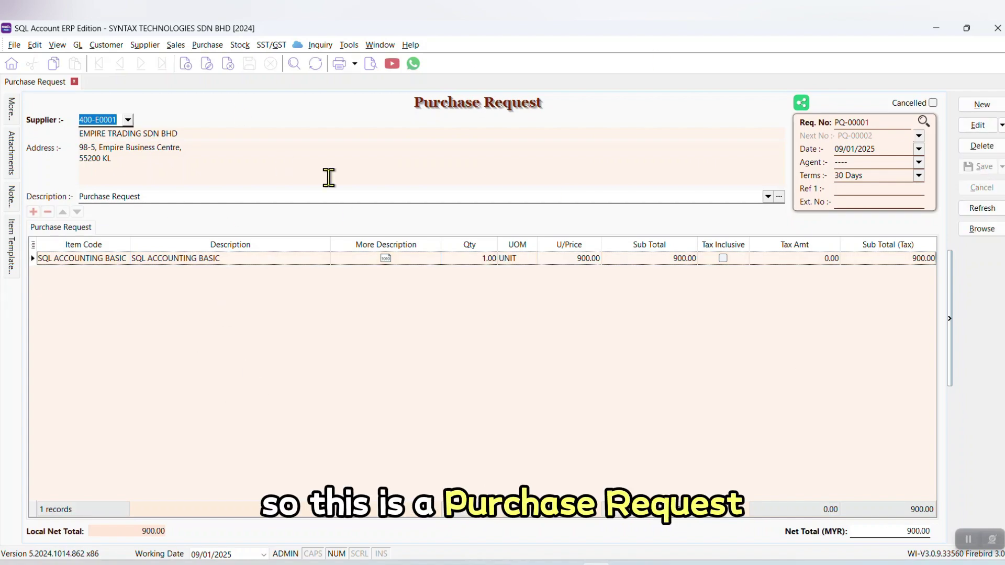
Step: Preview purchase request PQ-00001, opening and cancelling the Print dialog
click(371, 66)
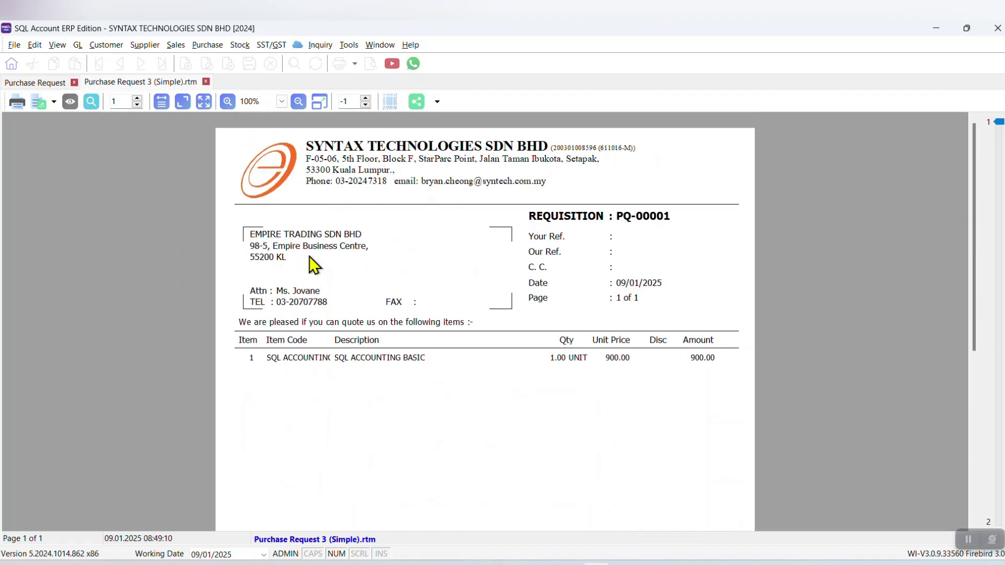
click(19, 104)
click(663, 182)
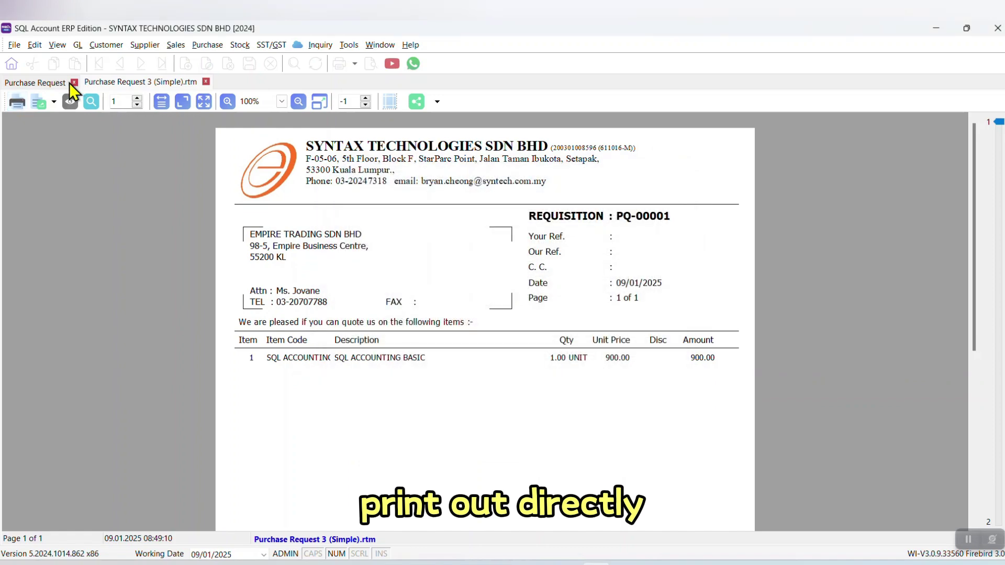
Step: Export the preview as a PDF file to the Desktop and open the exported PDF
click(53, 102)
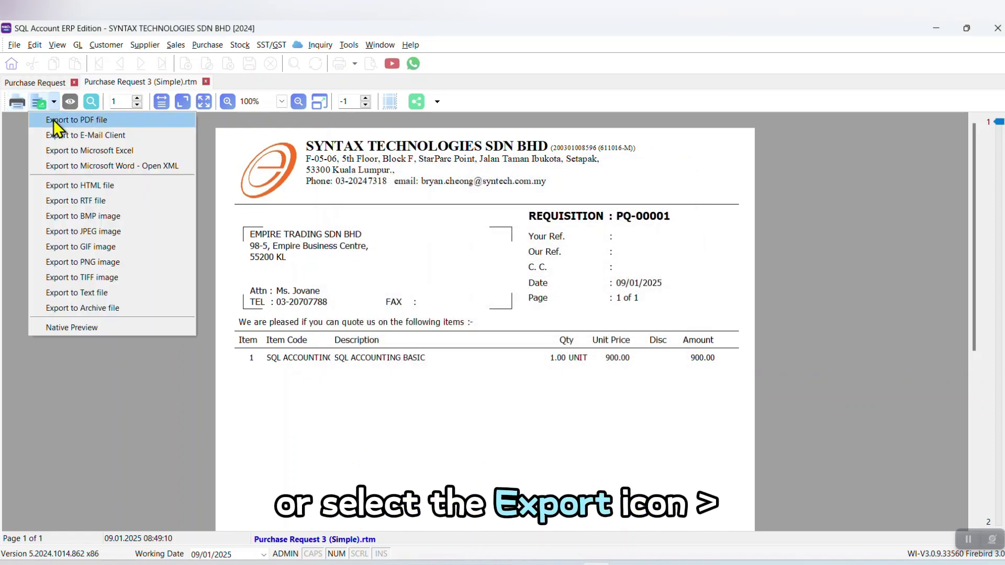
click(53, 120)
click(55, 165)
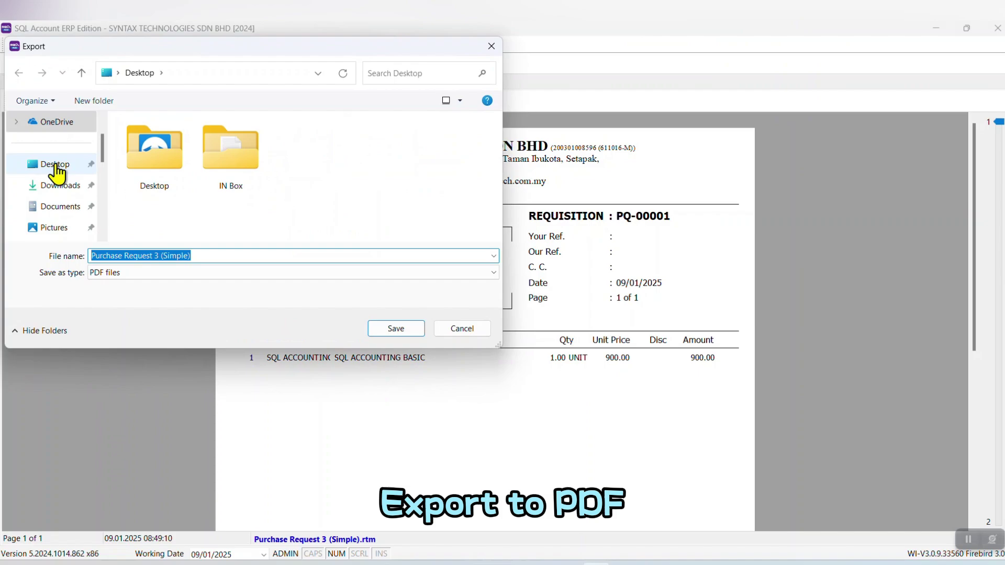
click(385, 329)
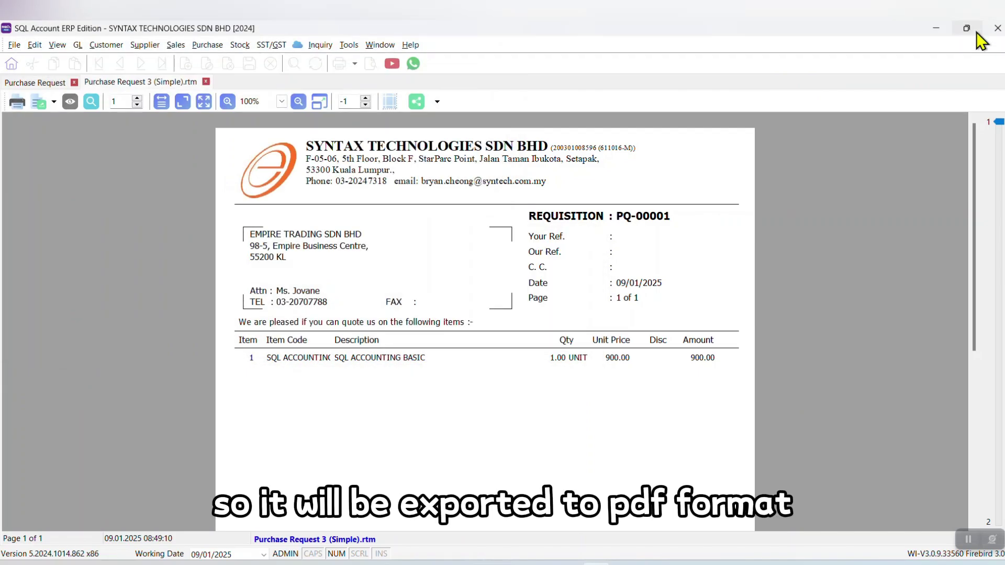
click(930, 28)
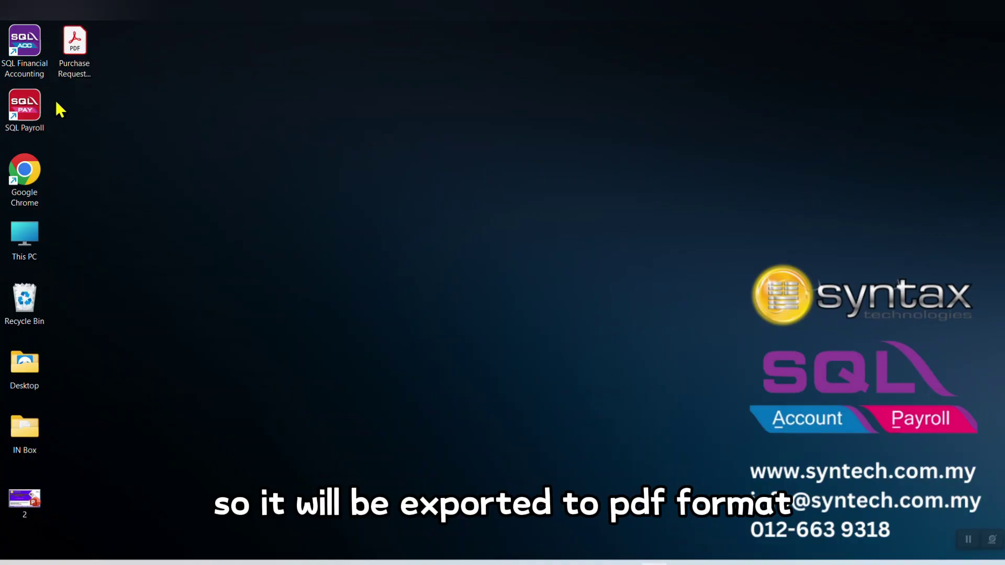
double_click(60, 51)
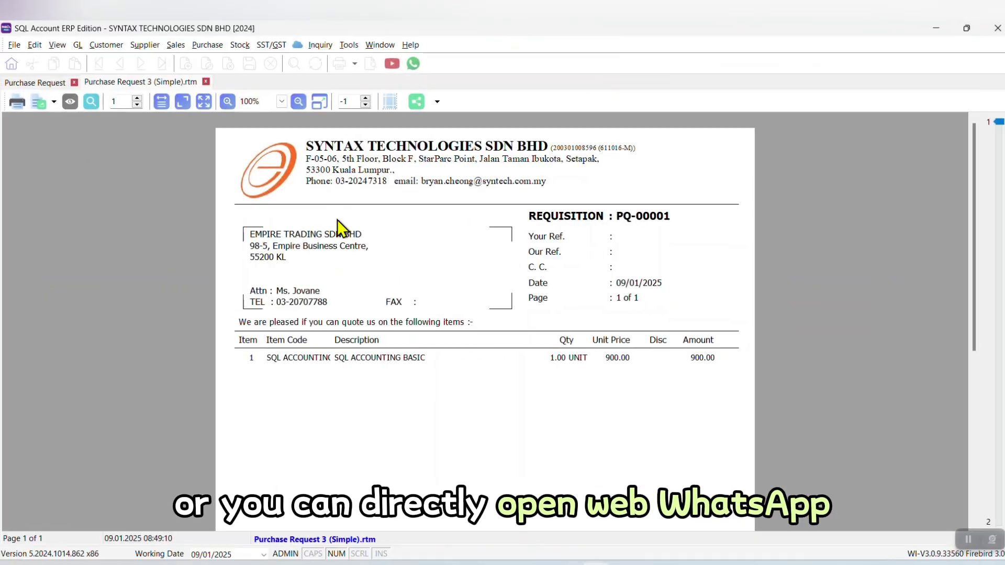
Step: Dismiss the share options and close the Purchase Request 3 (Simple).rtm preview tab
click(437, 101)
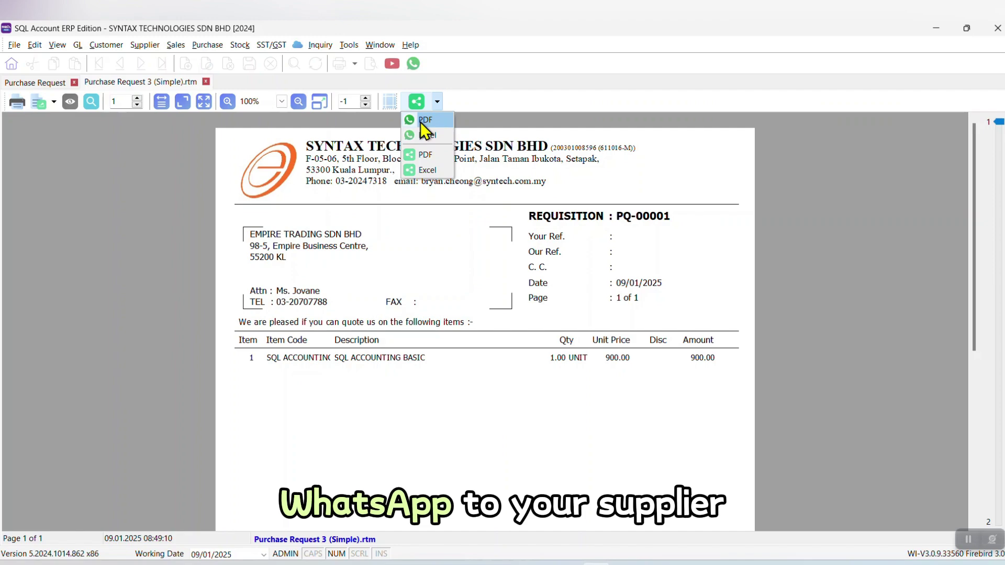
key(Escape)
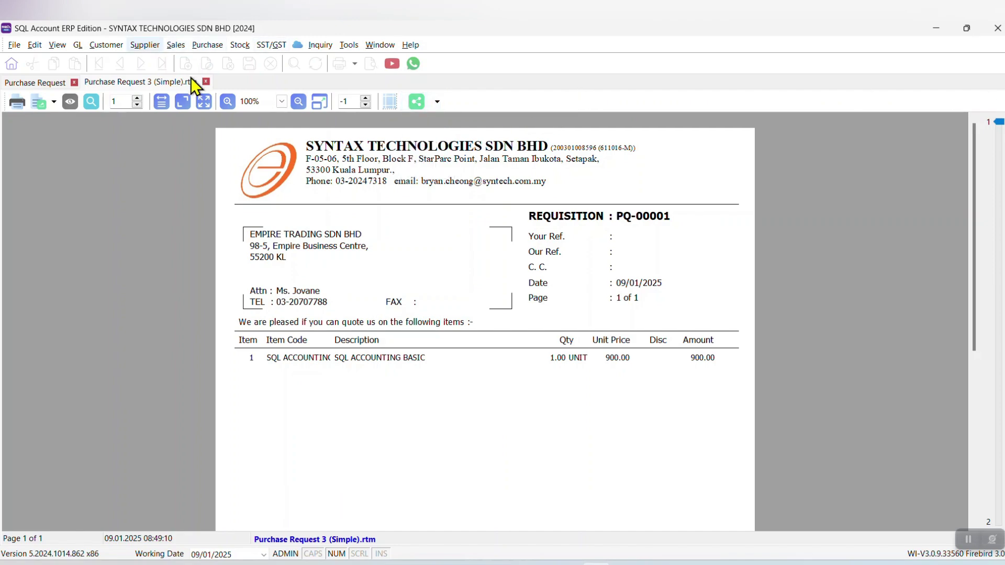
click(206, 82)
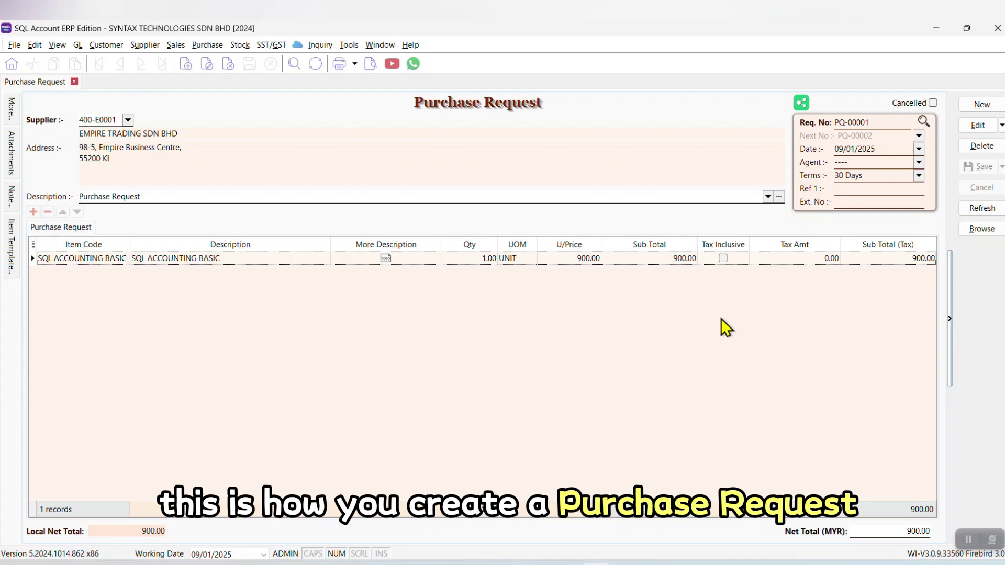
Step: Switch to Browse view to list purchase requests, including PQ-00001 at 900.00
click(982, 228)
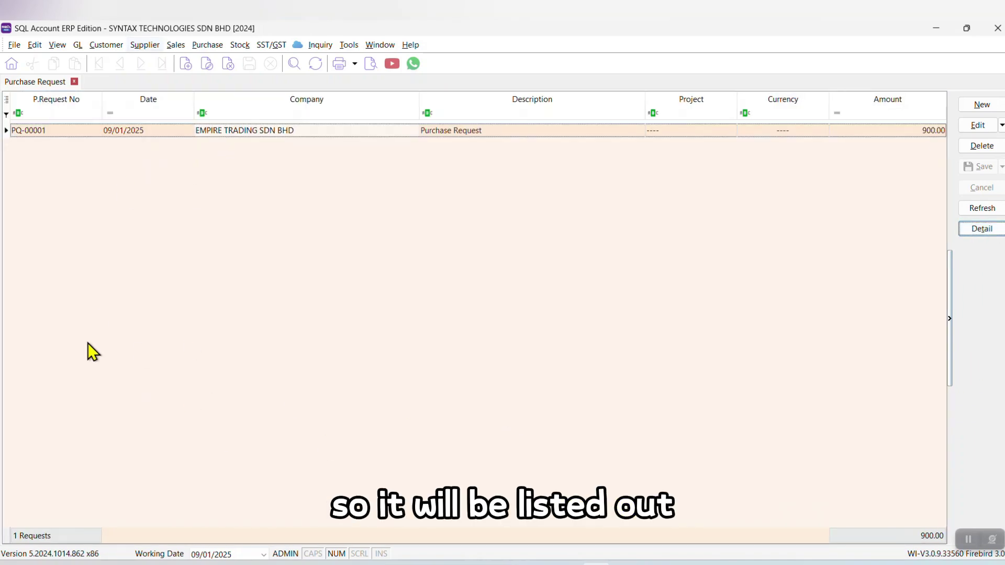